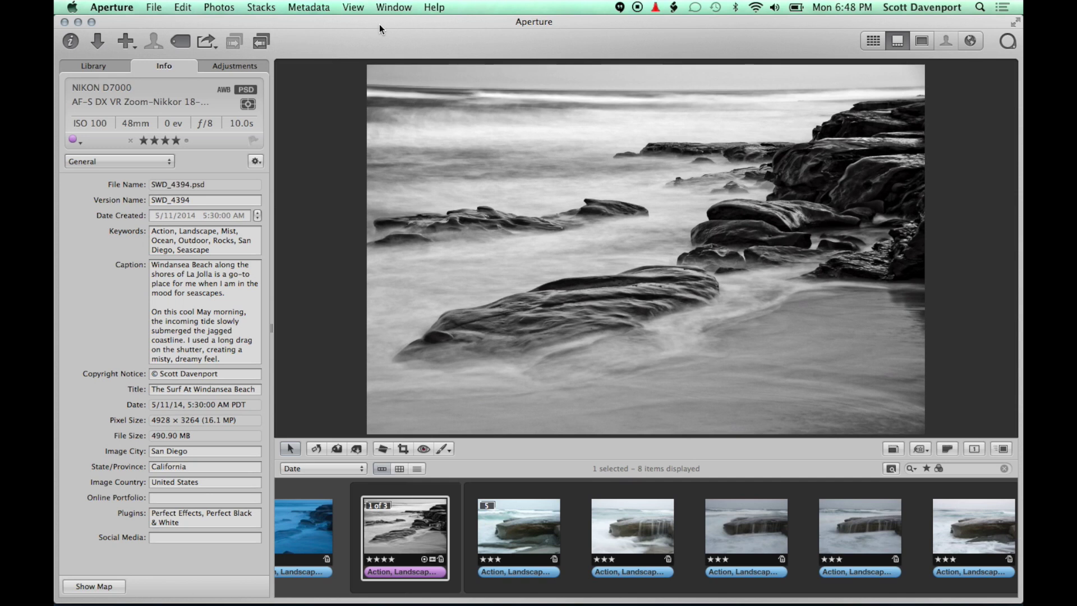
# - Drop down the Aperture application menu from the menu bar
pyautogui.click(113, 8)
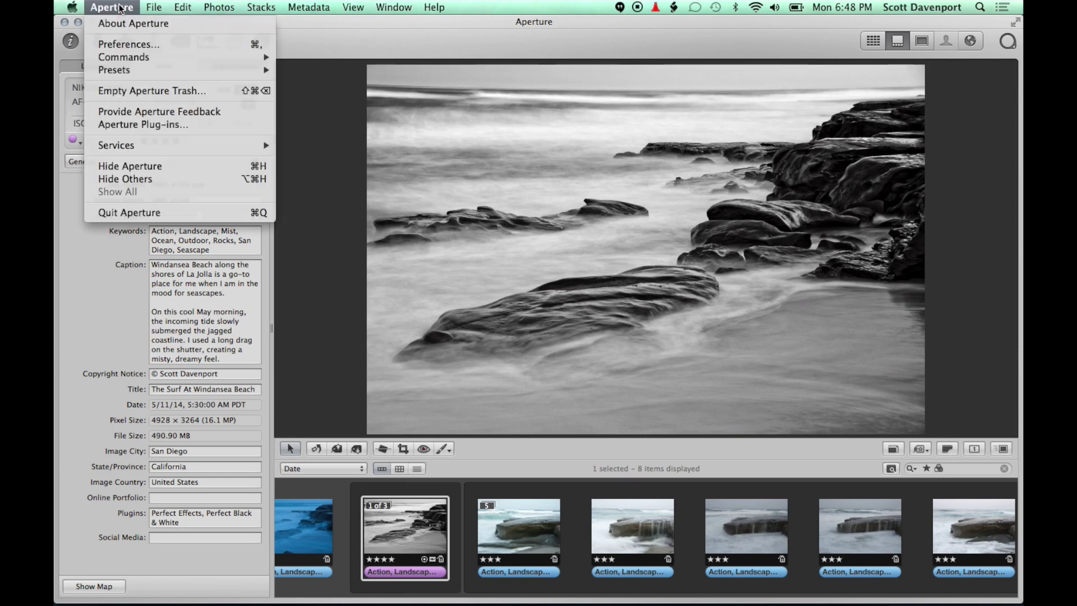
# - Bring up Aperture's Preferences window from the application menu
pyautogui.click(162, 41)
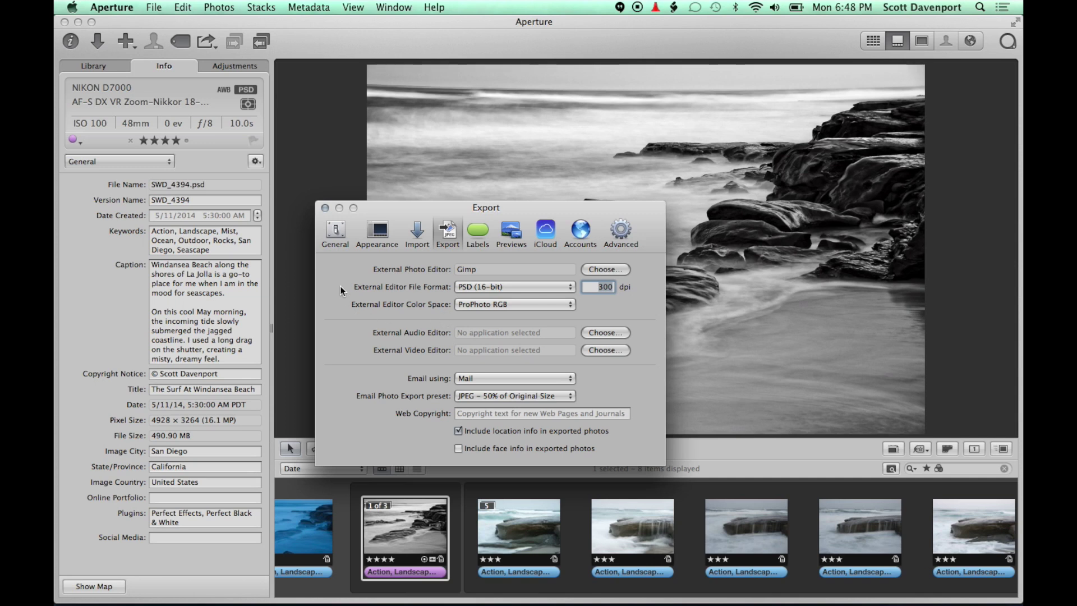
# - In General preferences, switch on 'Automatically stack new versions'
pyautogui.click(336, 234)
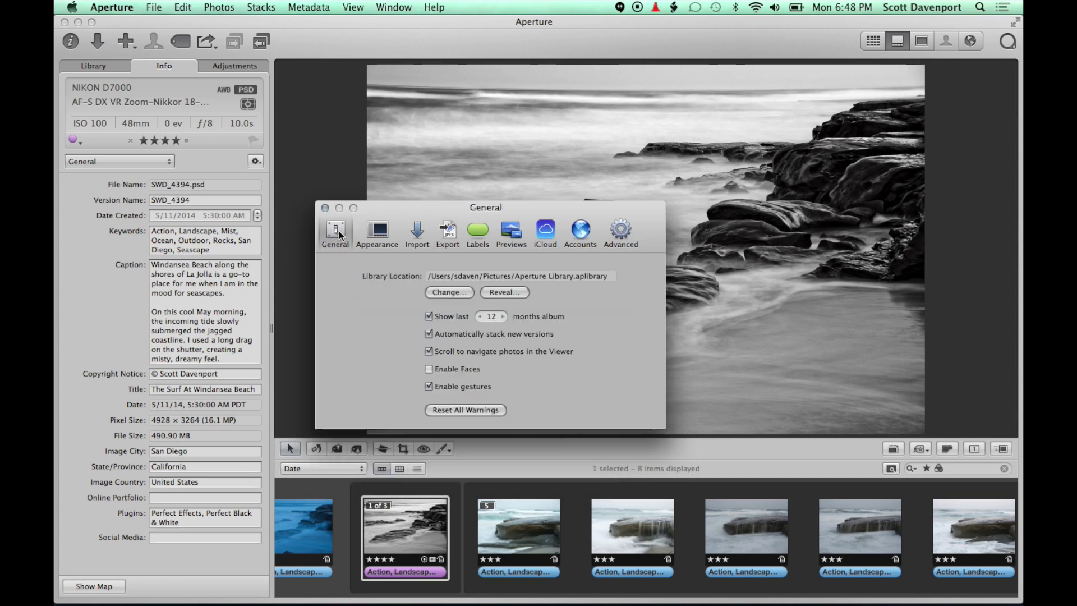
pyautogui.click(432, 334)
# - Dismiss Preferences and reach the Command Editor via Aperture > Commands > Customize
pyautogui.click(324, 207)
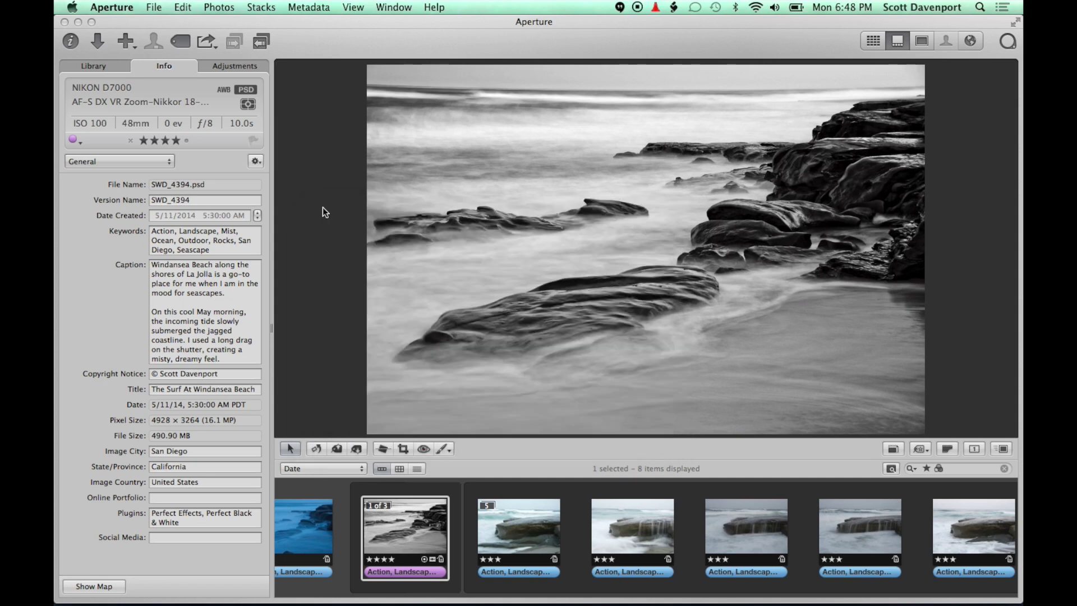
pyautogui.click(111, 7)
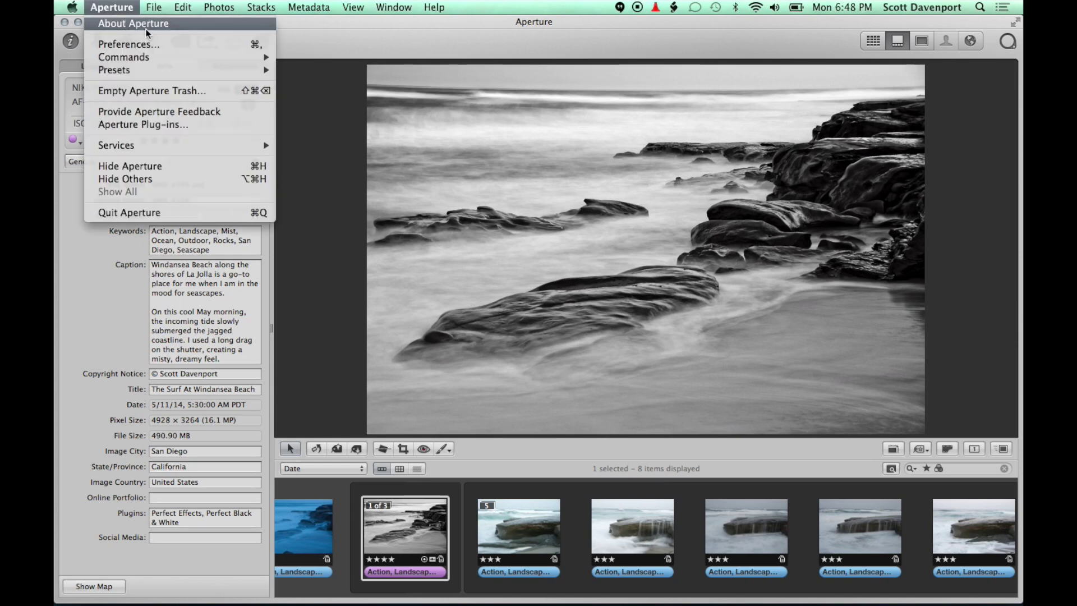
pyautogui.moveTo(123, 57)
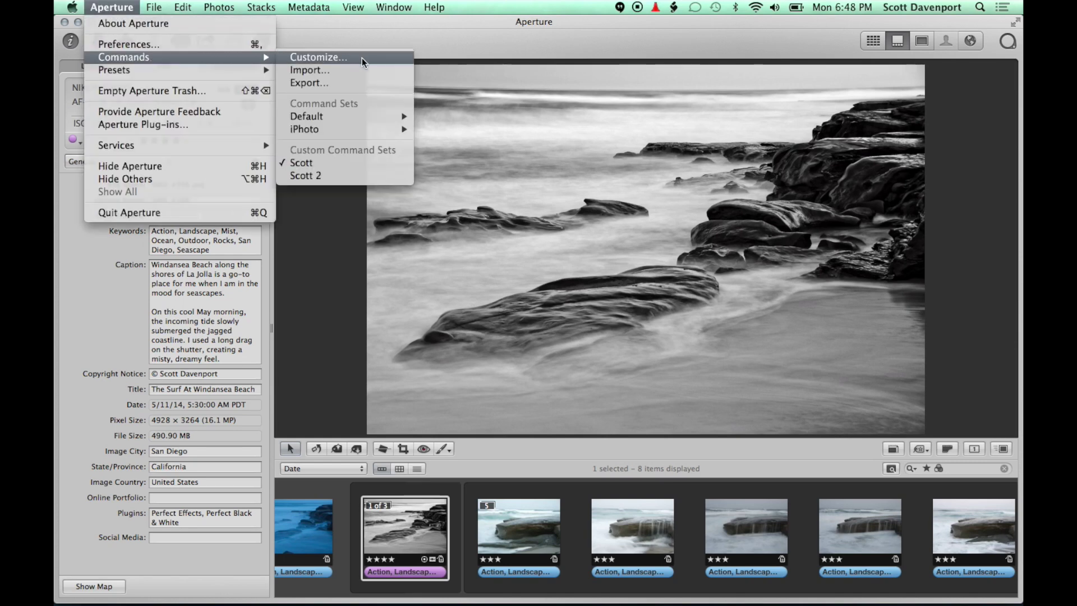
pyautogui.click(362, 58)
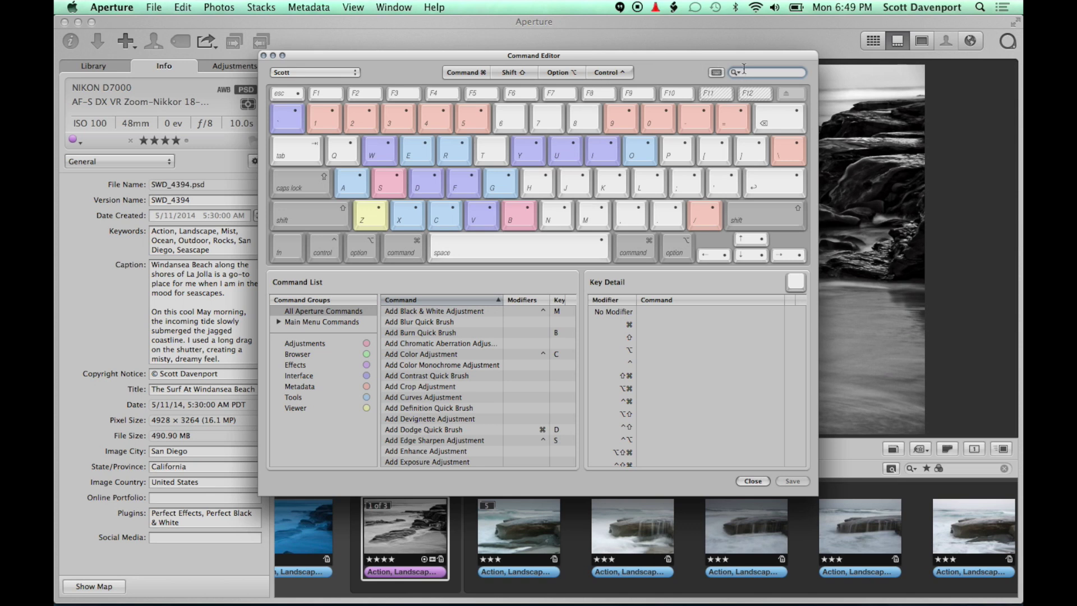
pyautogui.write('perfect')
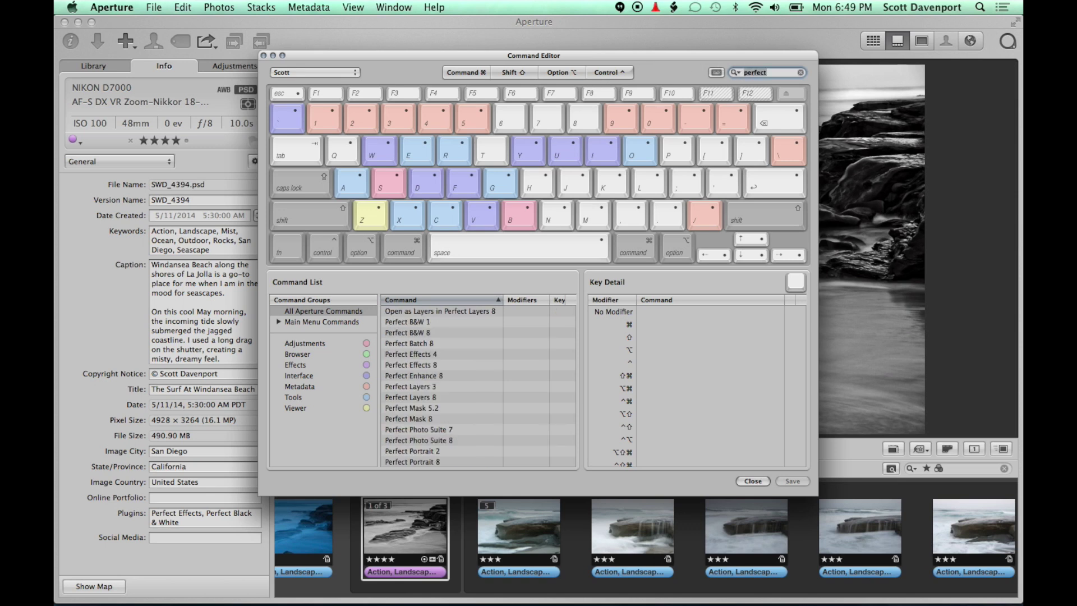
pyautogui.scroll(-2, 474, 326)
pyautogui.scroll(2, 475, 326)
# - Assign Shift-L to 'Open as Layers in Perfect Layers 8', close the editor and select the five-photo stack
pyautogui.click(492, 311)
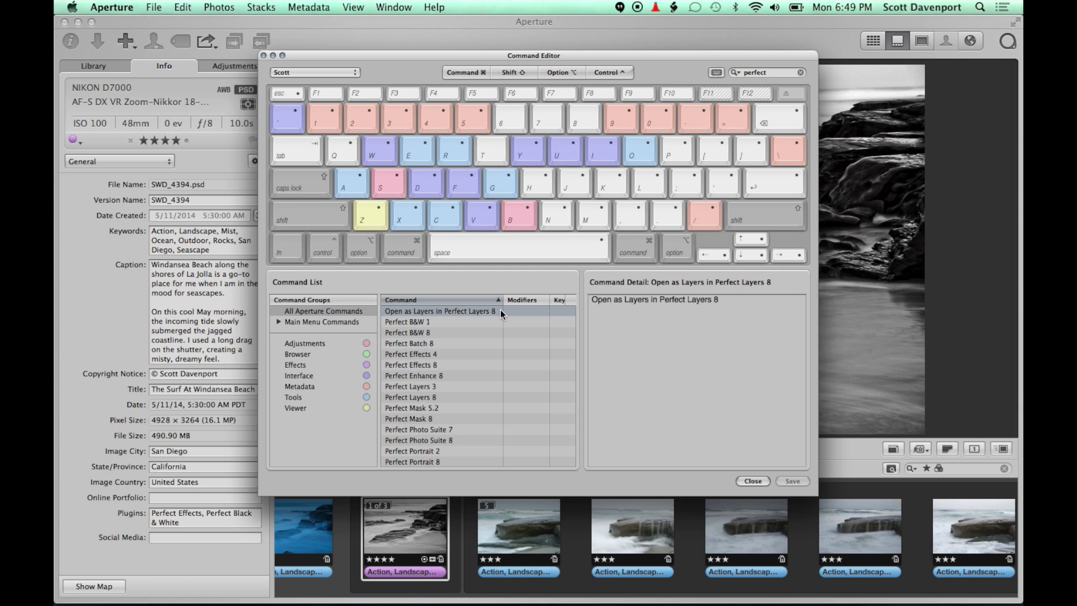
pyautogui.hotkey('shift', 'l')
pyautogui.click(762, 480)
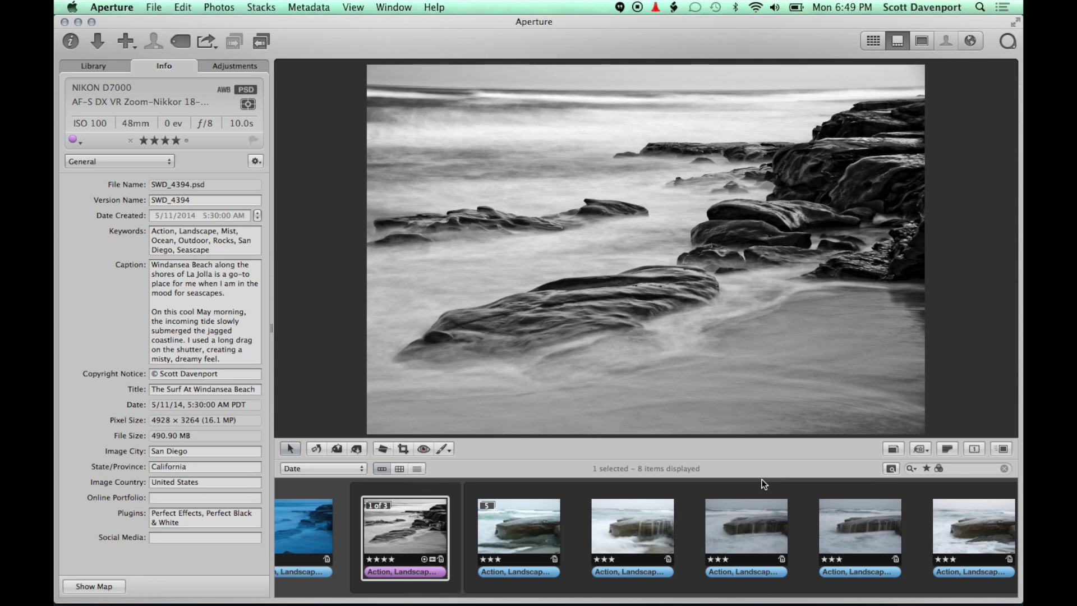
pyautogui.click(546, 522)
# - Select the three wave-over-rock photos and send them to Perfect Layers as layers
pyautogui.rightClick(546, 522)
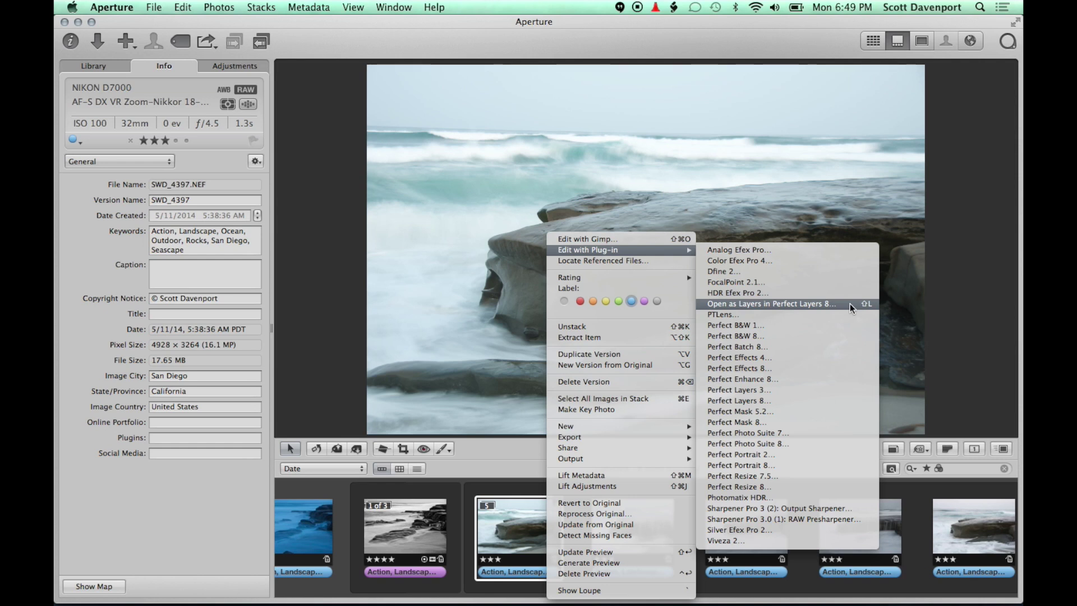
pyautogui.click(537, 540)
pyautogui.hotkey('shift', 'Right')
pyautogui.hotkey('shift', 'Right')
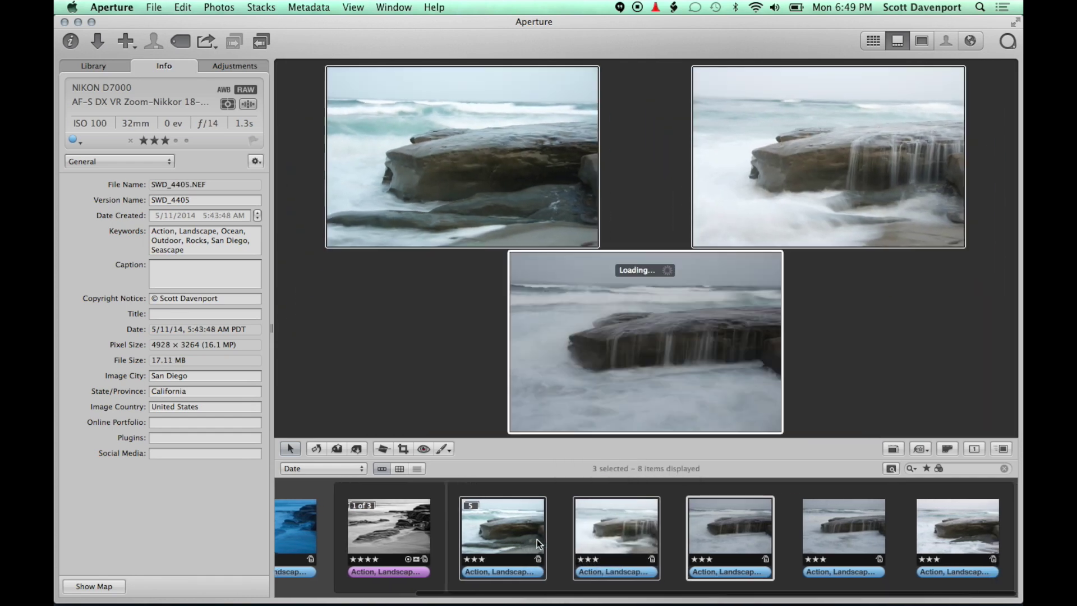
pyautogui.press('super+shift+o')
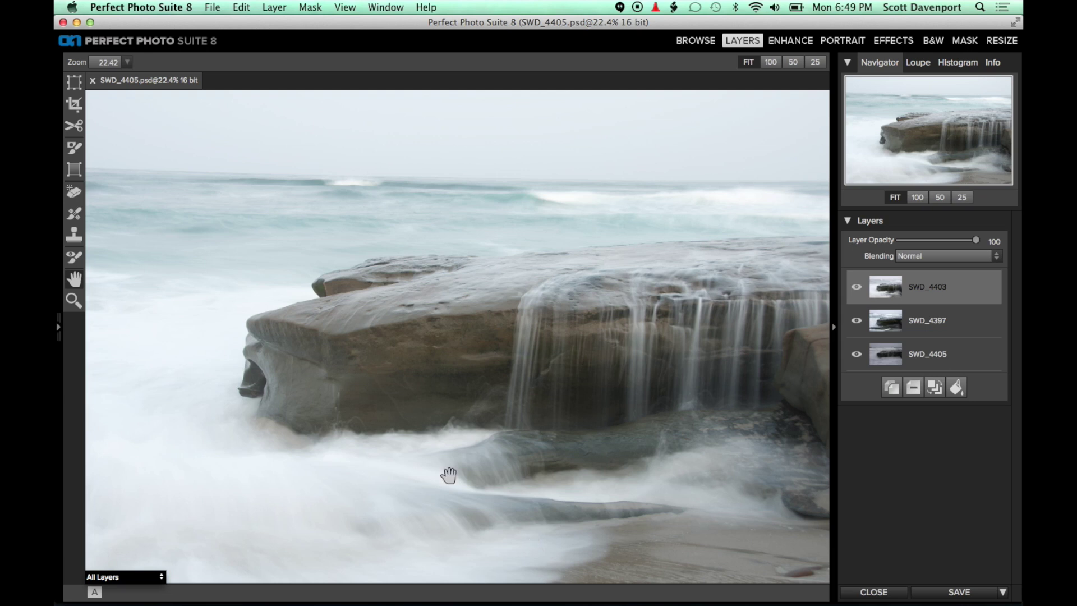
# - Paint out the top layer over the left rock with the Masking Brush, then save and close back to Aperture
pyautogui.click(75, 147)
pyautogui.moveTo(276, 252); pyautogui.dragTo(274, 387)
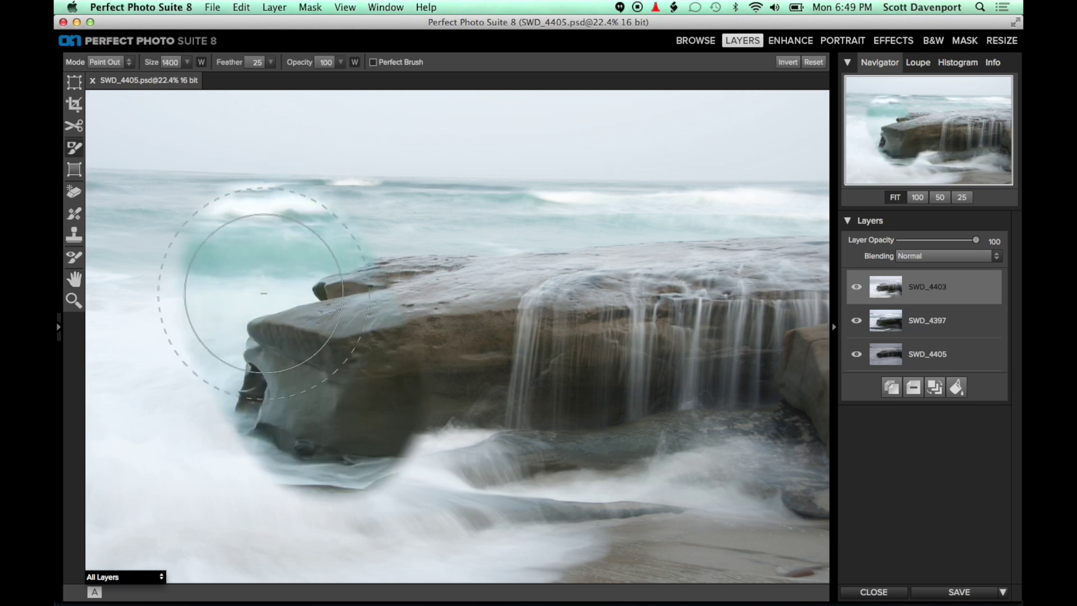
pyautogui.click(939, 593)
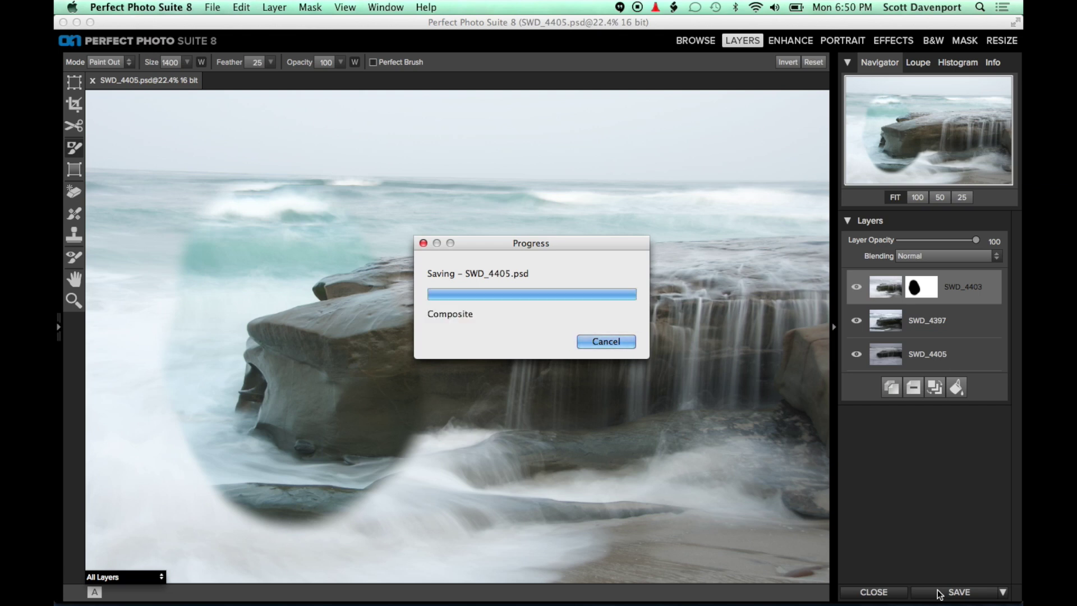
pyautogui.click(890, 591)
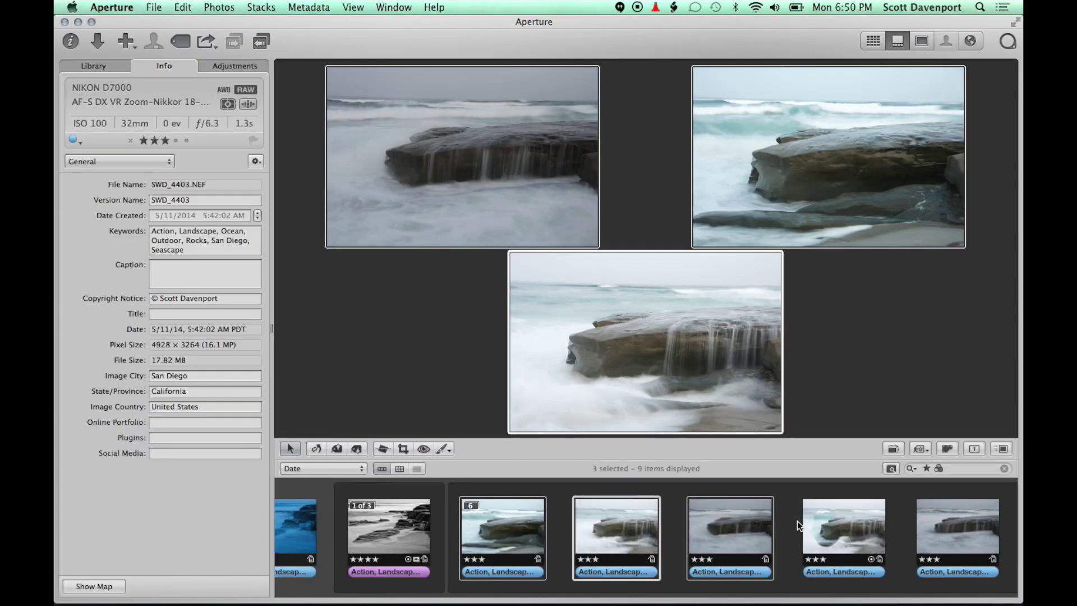
# - Show a single image and arrow through the stack to land on the blended SWD_4405.psd version
pyautogui.click(818, 527)
pyautogui.press('Left')
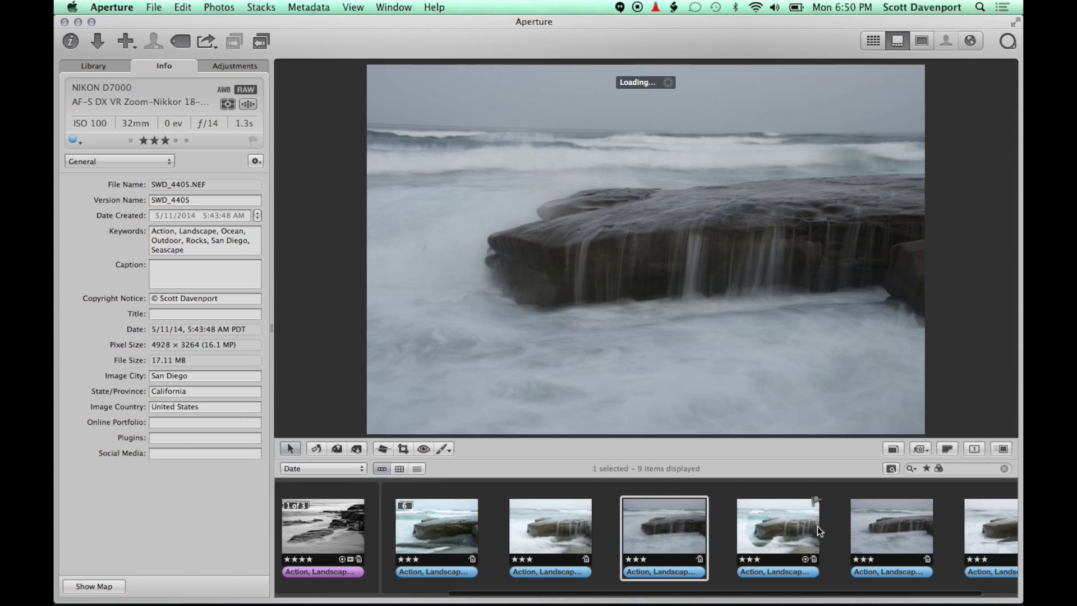
pyautogui.press('Left')
pyautogui.press('Left')
pyautogui.press('Right')
pyautogui.press('Right')
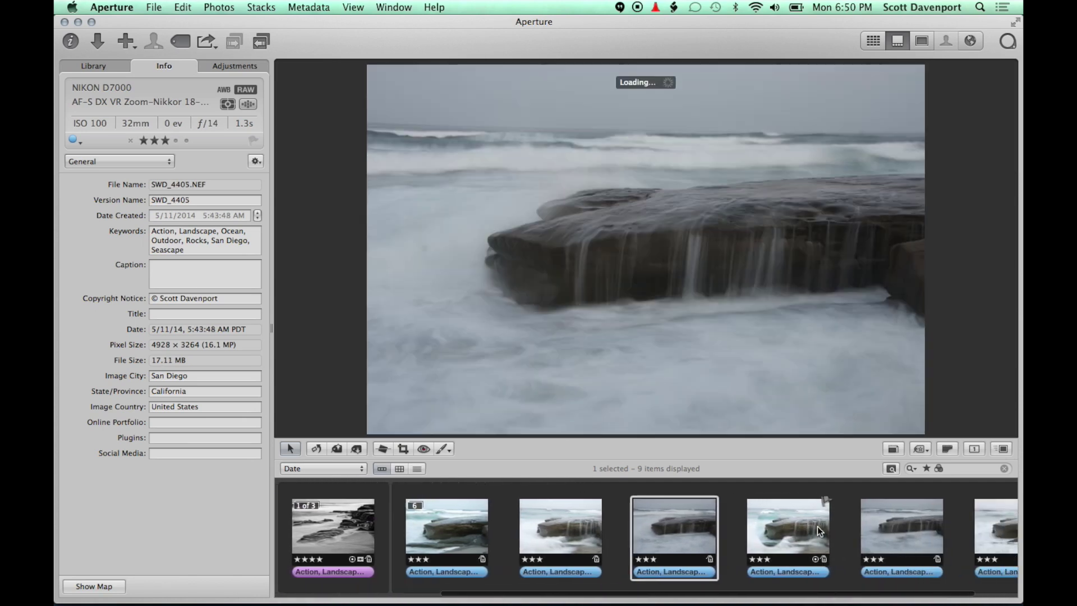
pyautogui.press('Right')
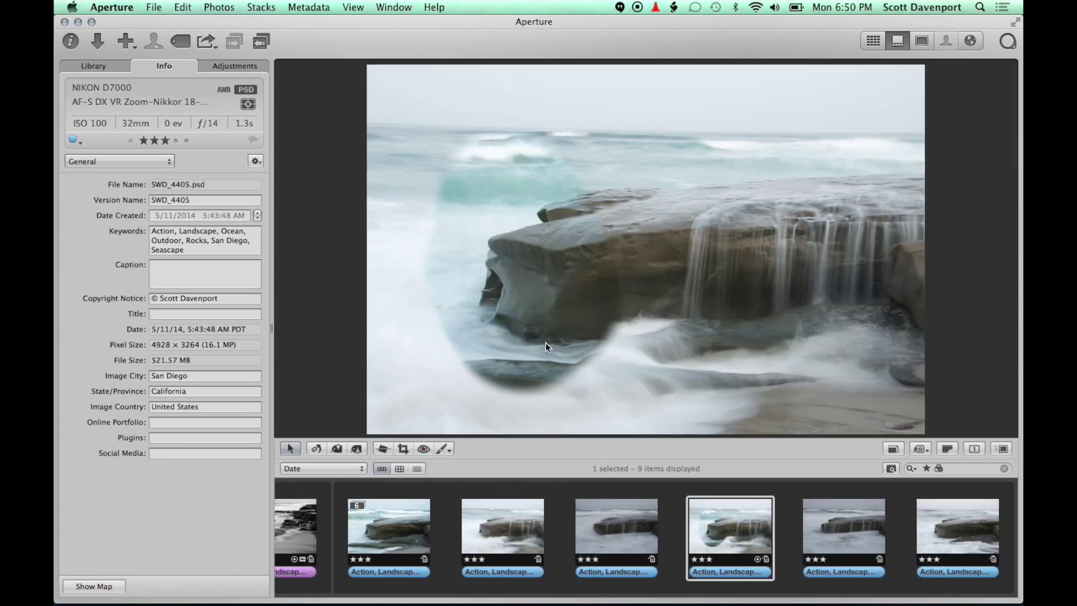